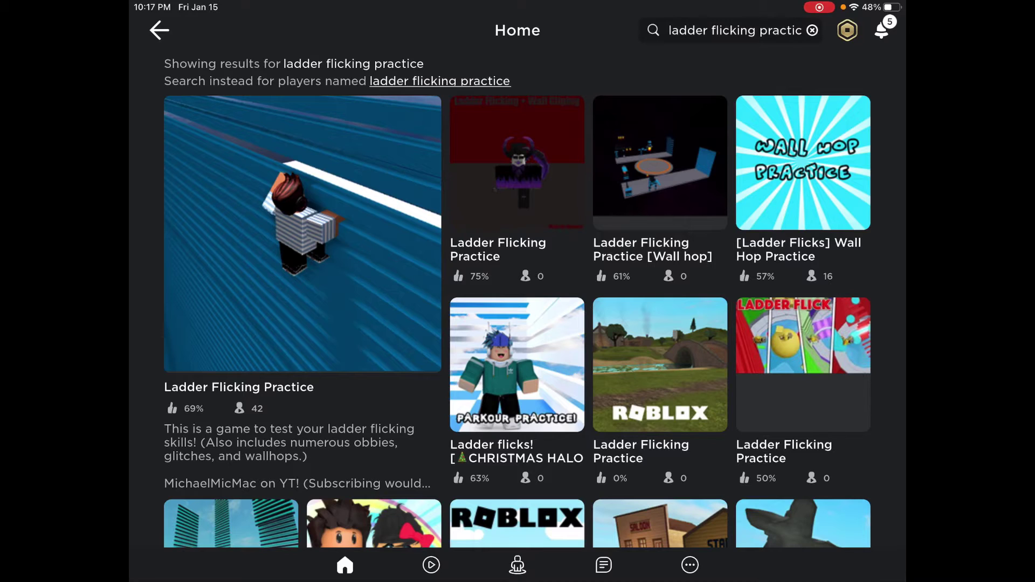
scroll(517, 323, "down", 3)
scroll(517, 324, "down", 5)
scroll(518, 323, "up", 3)
scroll(518, 323, "up", 1)
scroll(518, 324, "up", 5)
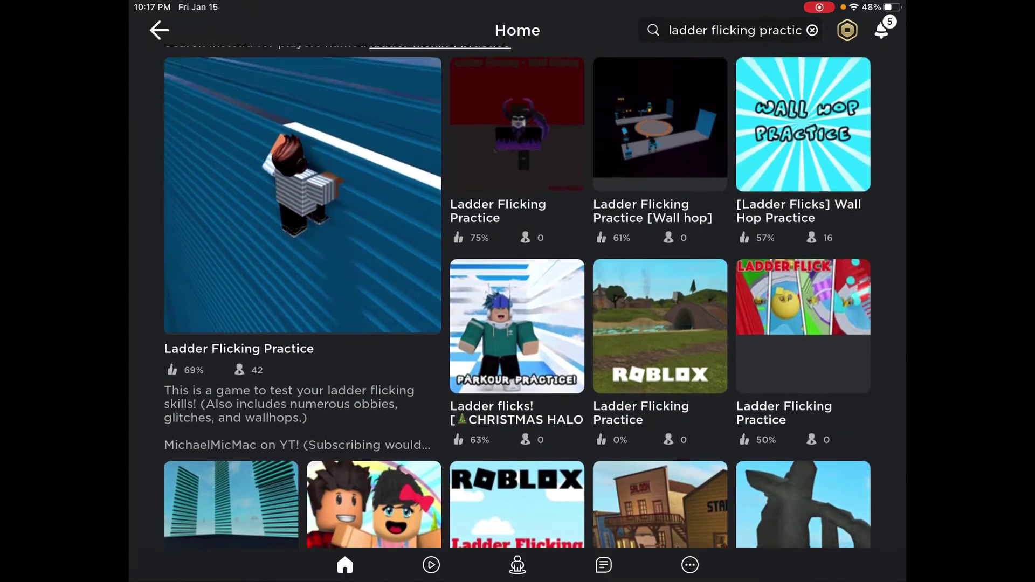
scroll(518, 297, "up", 2)
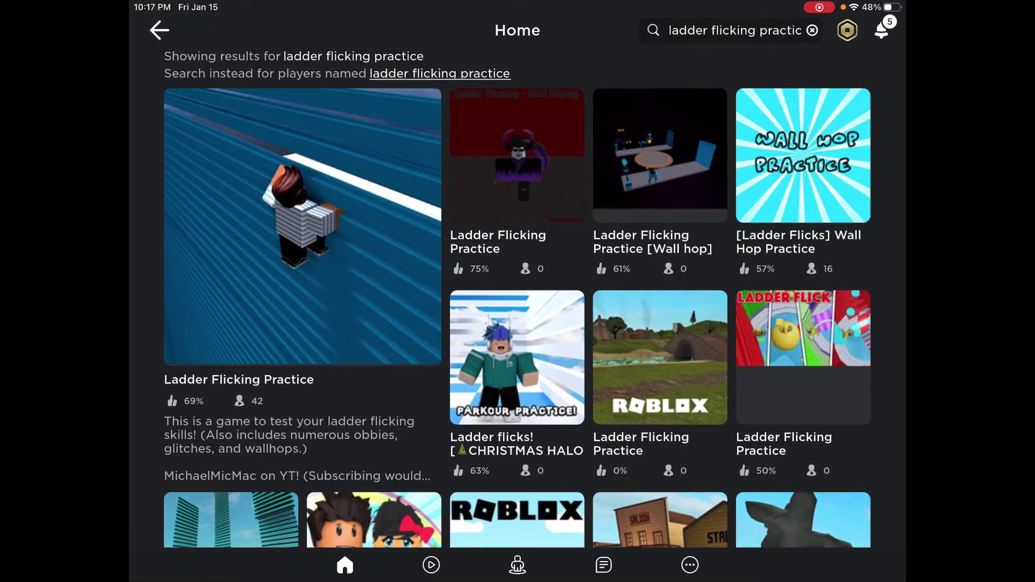
scroll(517, 298, "down", 1)
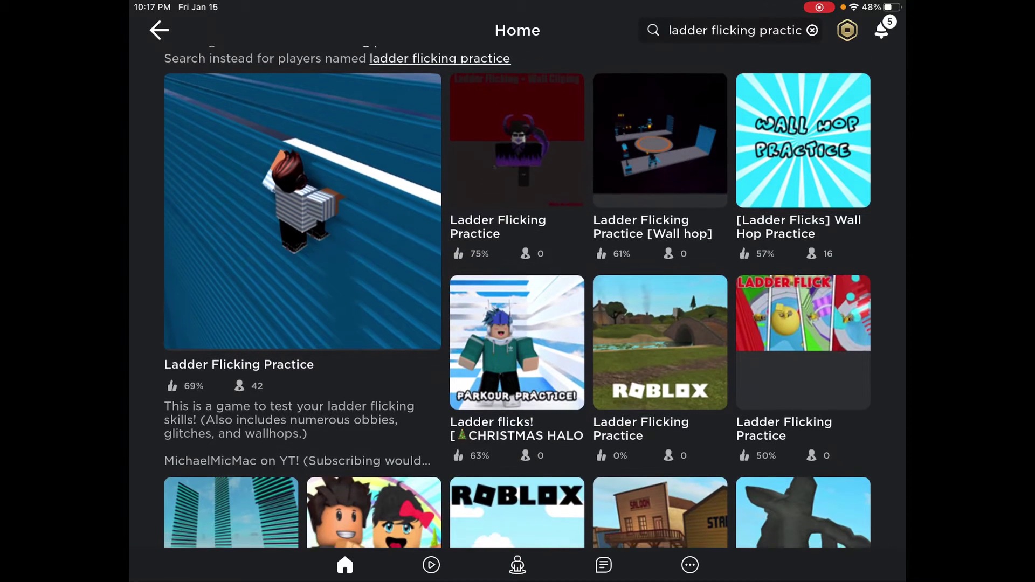
scroll(517, 298, "down", 1)
scroll(518, 297, "down", 2)
scroll(518, 297, "up", 2)
scroll(518, 298, "up", 1)
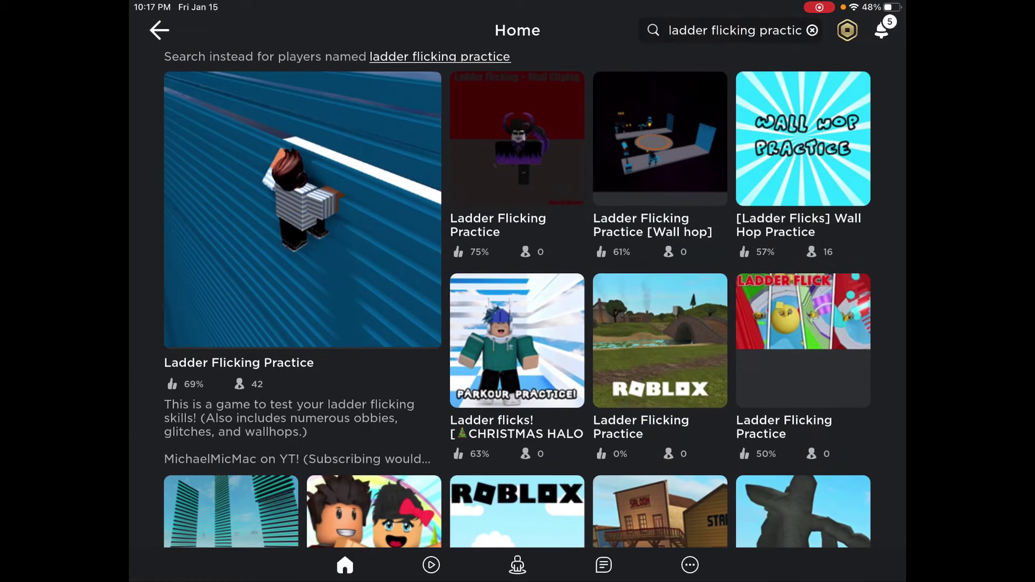
scroll(517, 298, "up", 2)
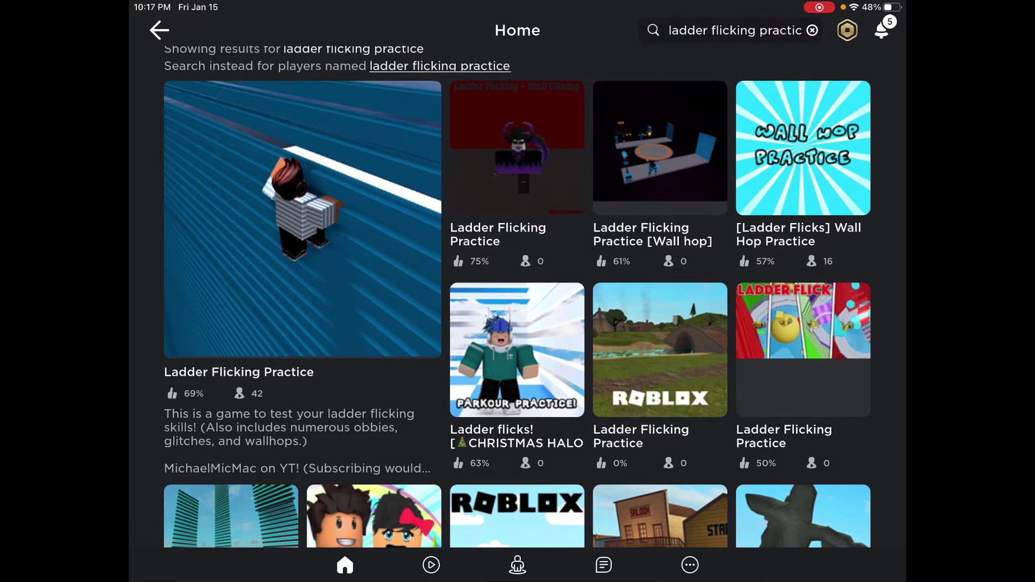
Open the Ladder Flicking Practice game card to view its description, player count and visits
left_click(303, 219)
scroll(518, 323, "down", 3)
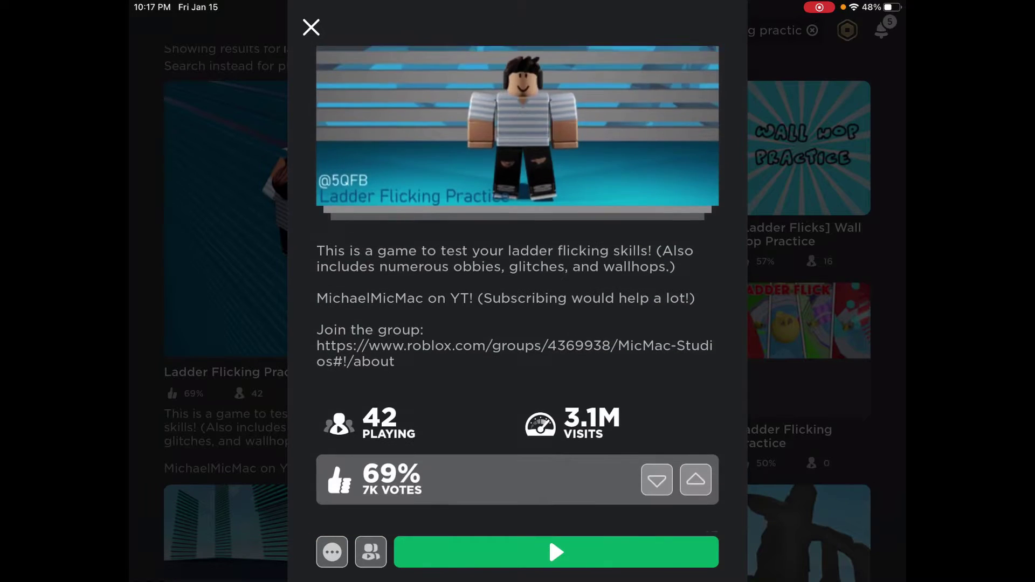
scroll(518, 291, "up", 5)
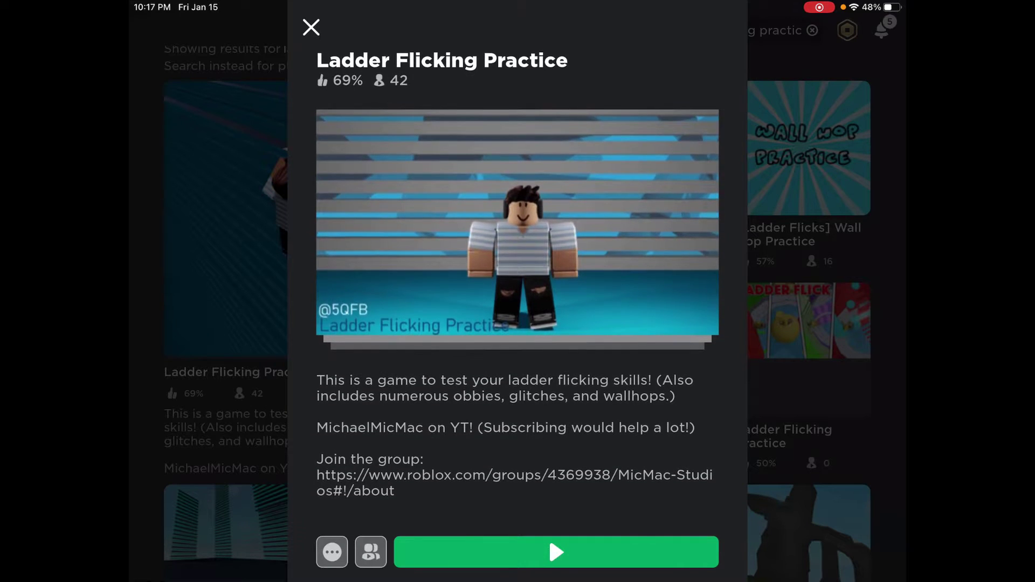
scroll(517, 291, "down", 2)
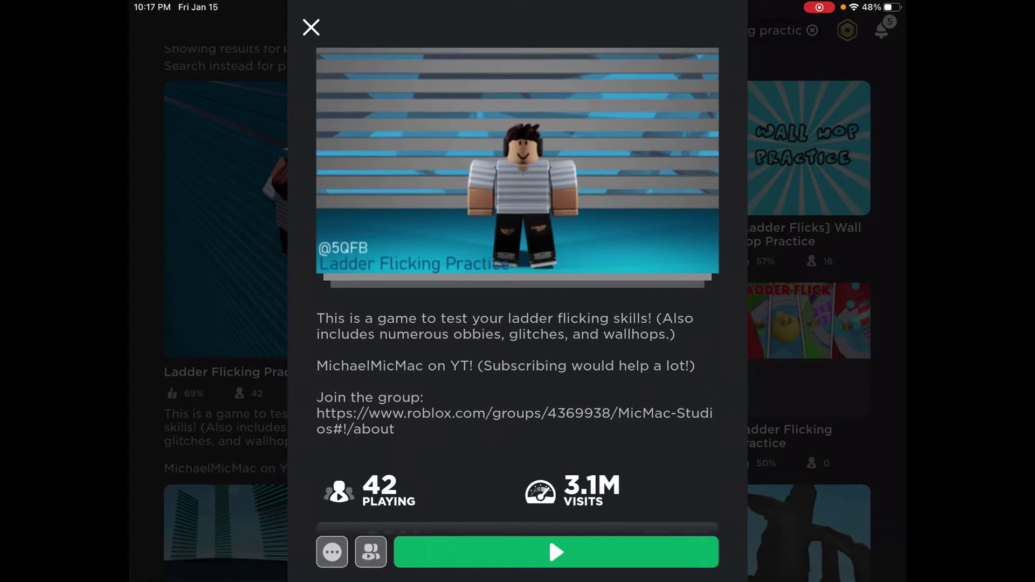
scroll(518, 291, "up", 2)
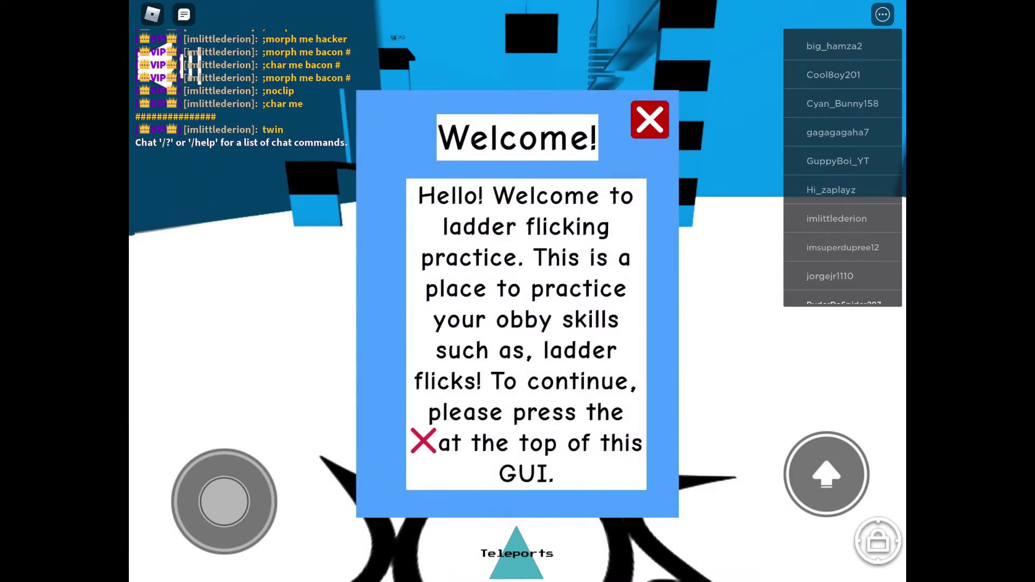
Close the Welcome dialog, hide the player list, and turn the camera toward the walls
left_click(652, 121)
left_click(882, 14)
left_click(740, 55)
left_click_drag(647, 324, 404, 323)
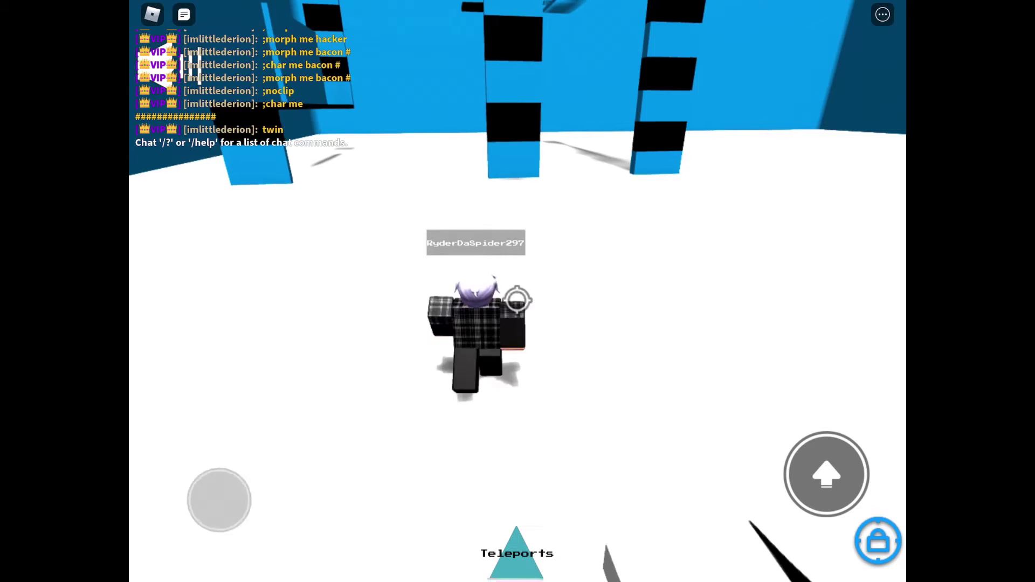
left_click_drag(647, 324, 525, 323)
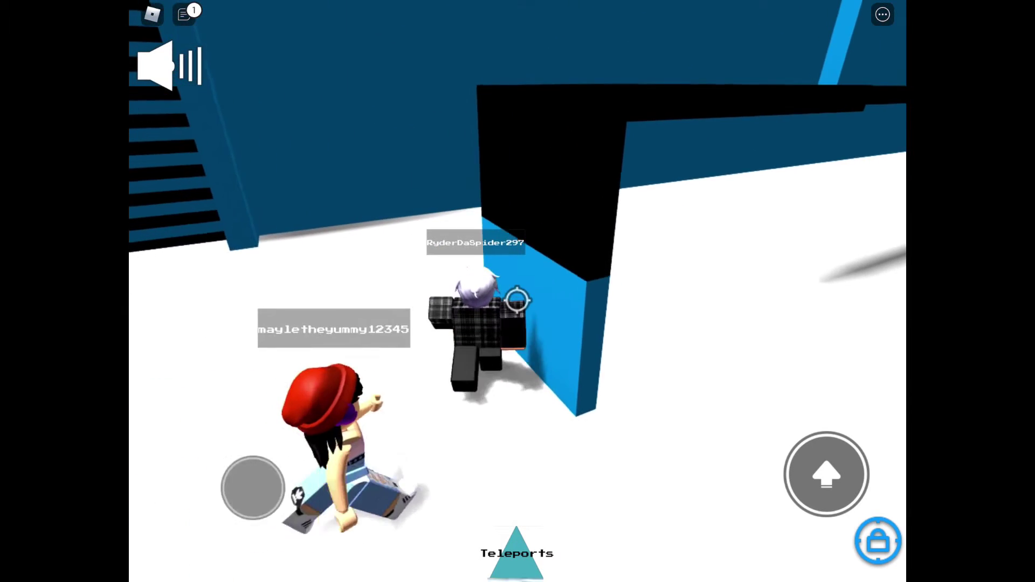
Turn the view toward the black wall structure and line the character up against it
left_click_drag(687, 324, 566, 323)
left_click_drag(281, 513, 262, 527)
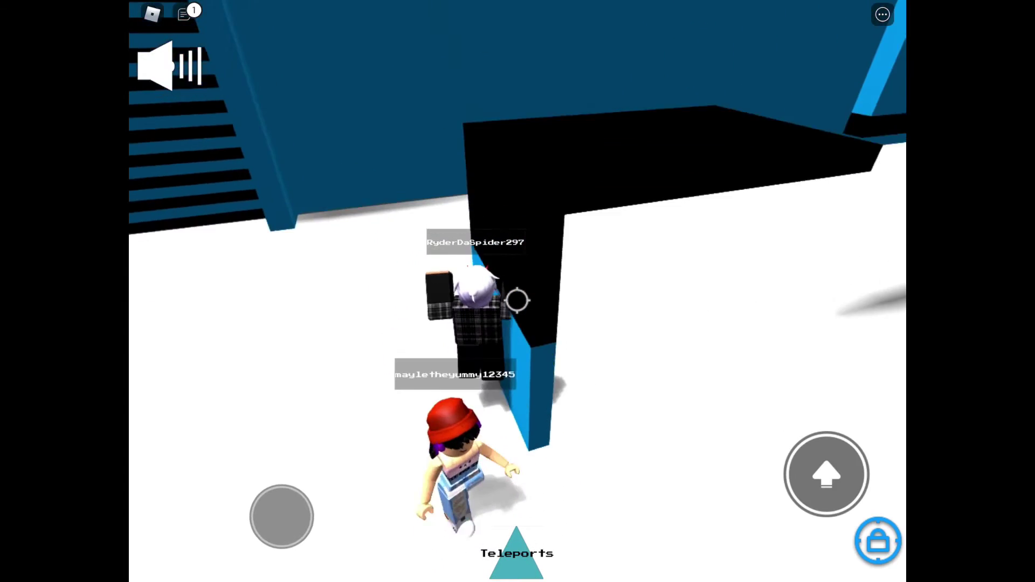
left_click_drag(688, 324, 566, 324)
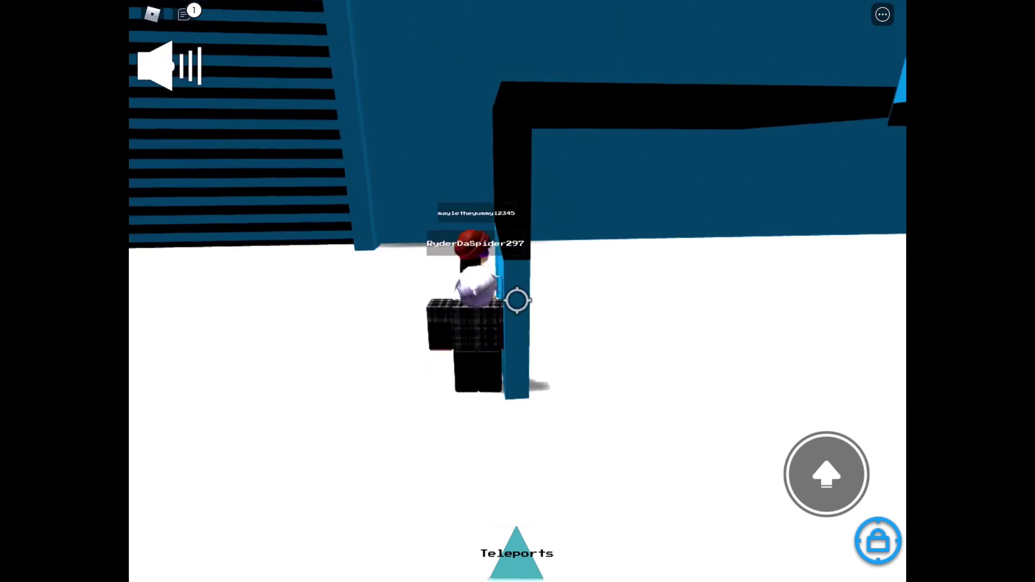
left_click_drag(242, 531, 247, 525)
left_click_drag(687, 323, 566, 323)
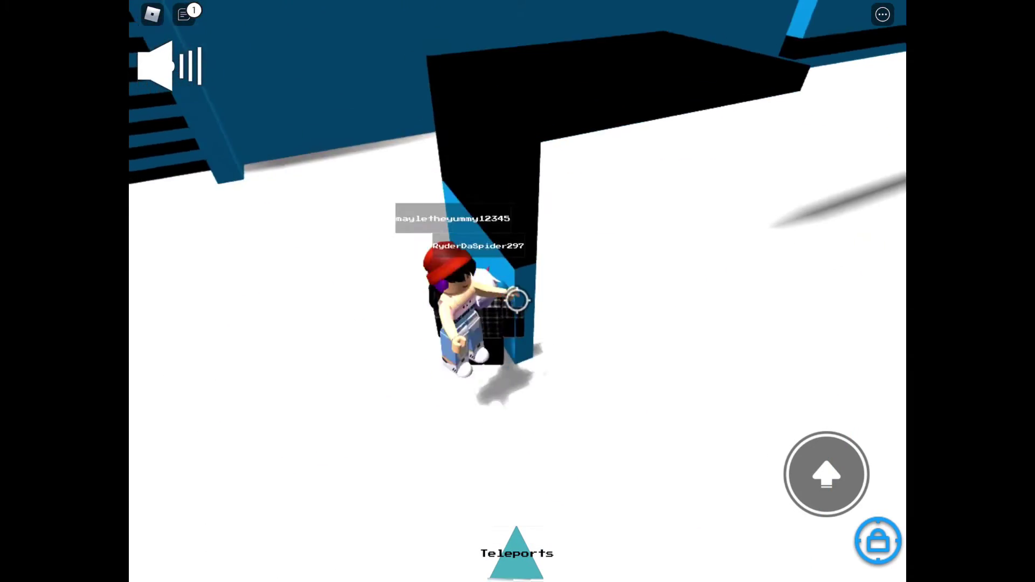
Wall hop along the black wall with the camera behind, then turn toward the ledge
left_click_drag(615, 388, 540, 457)
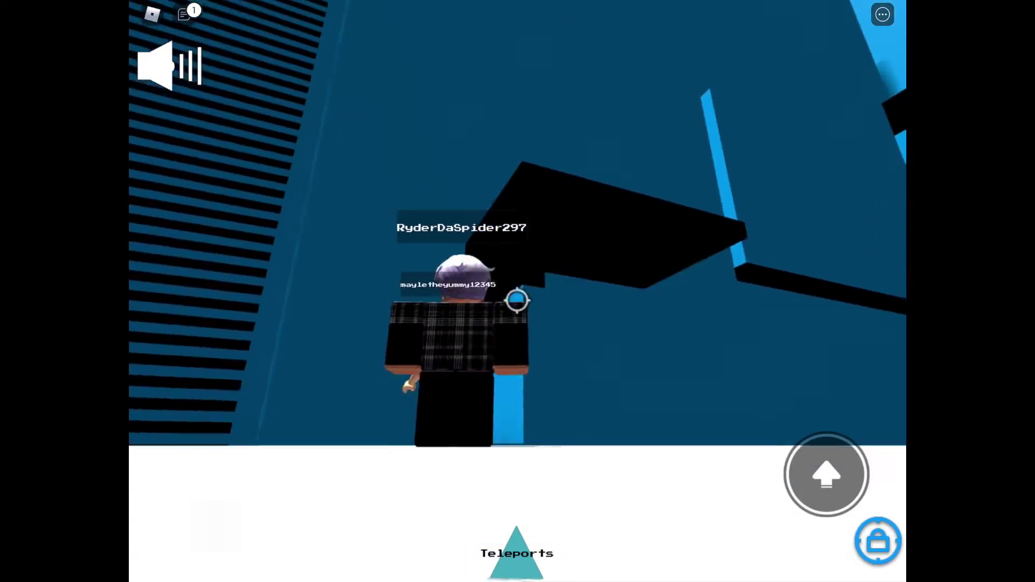
left_click_drag(213, 519, 247, 528)
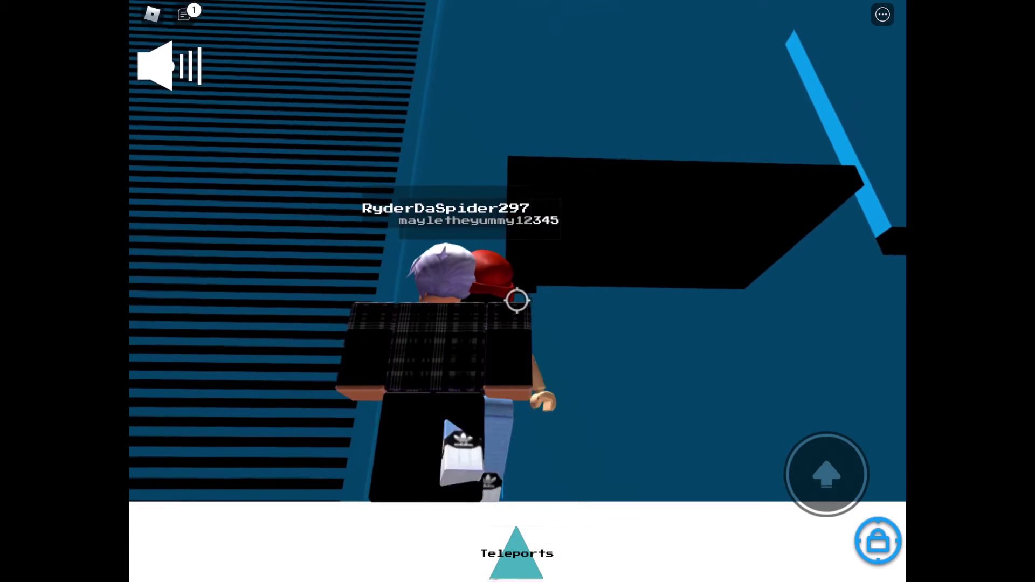
left_click_drag(192, 562, 202, 550)
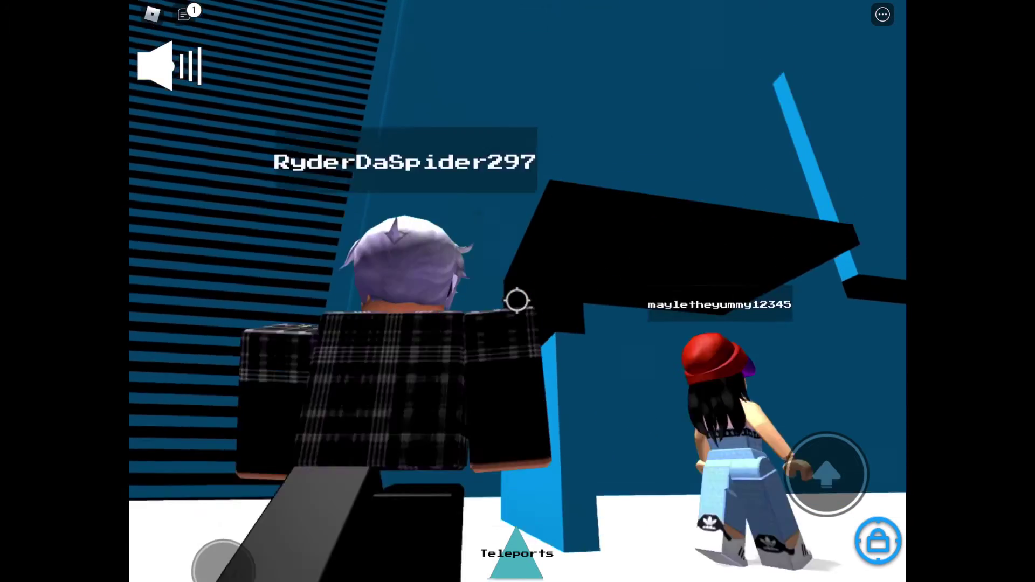
scroll(517, 301, "up", 5)
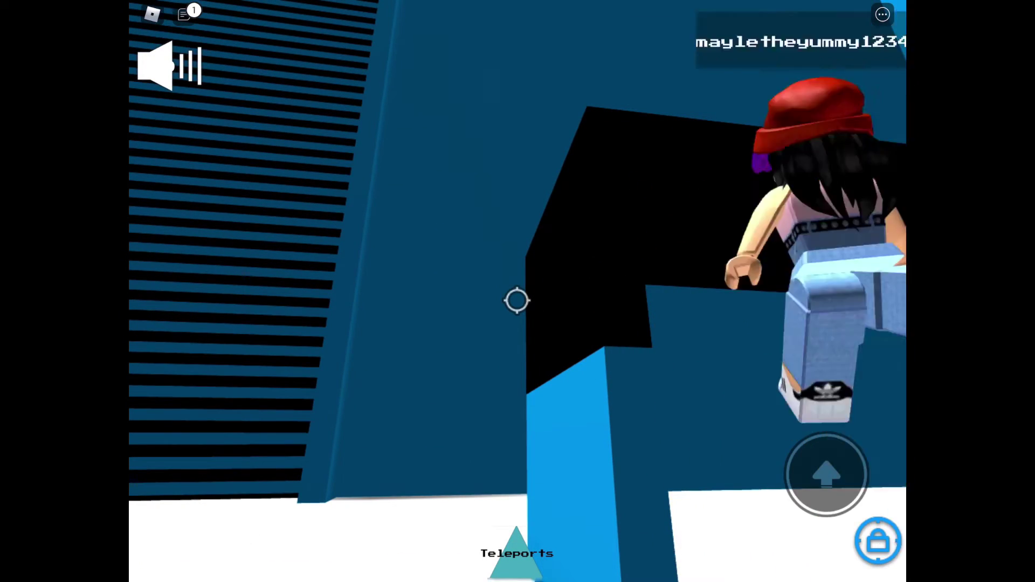
left_click_drag(194, 521, 238, 478)
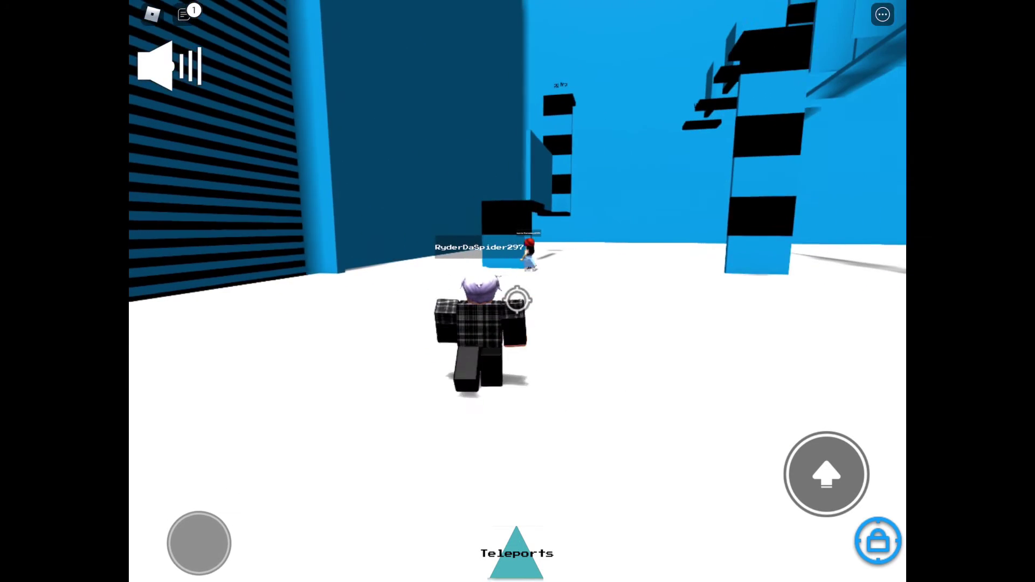
Walk the character toward the light-blue striped truss wall
mouse_move(224, 548)
left_mouse_down()
mouse_move(154, 494)
mouse_move(159, 518)
left_mouse_up()
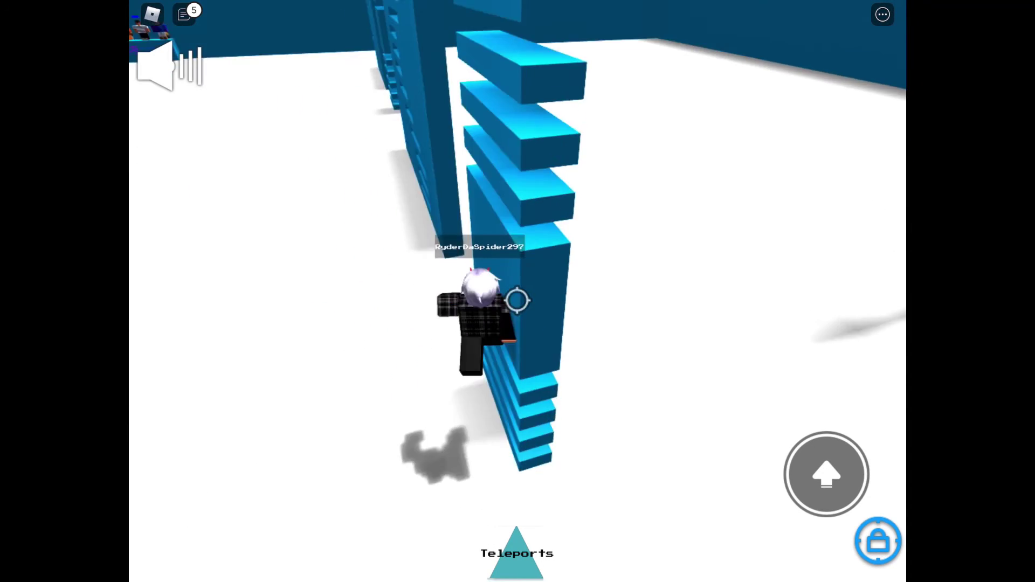
Climb the blue truss steps to the top platforms, then swing the view toward the tall wall
left_click_drag(226, 521, 227, 462)
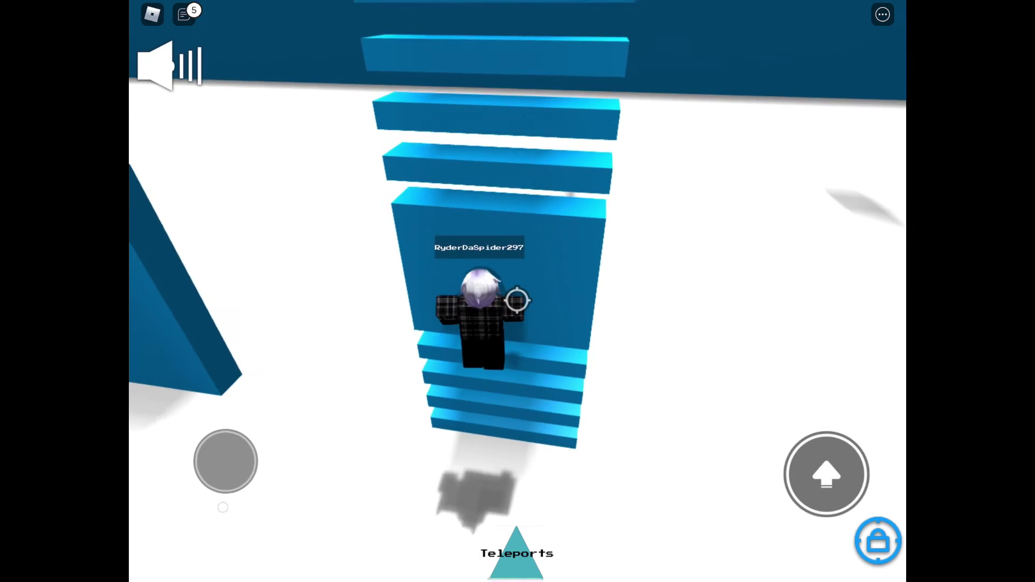
left_click_drag(219, 554, 220, 457)
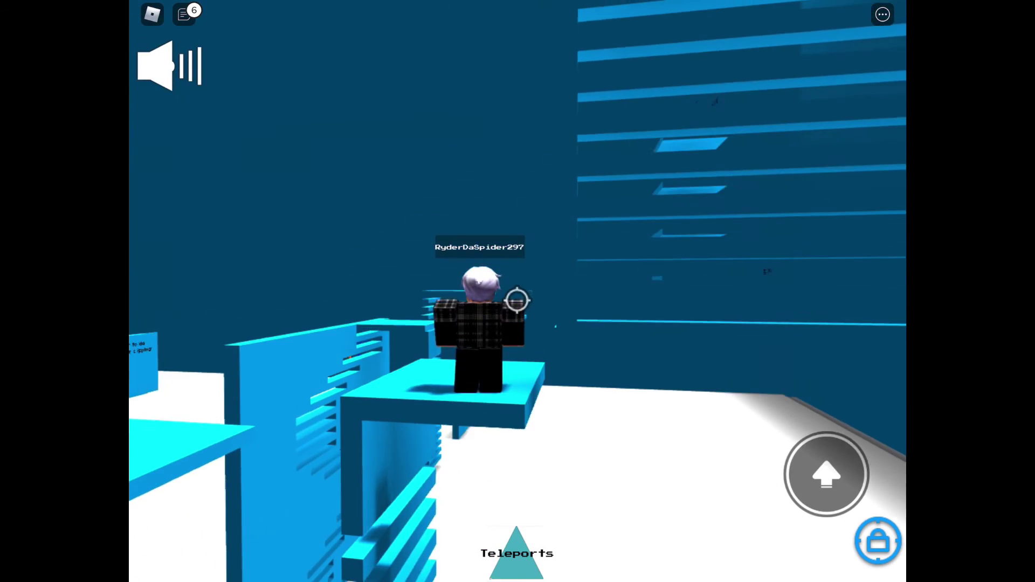
left_click_drag(688, 364, 526, 340)
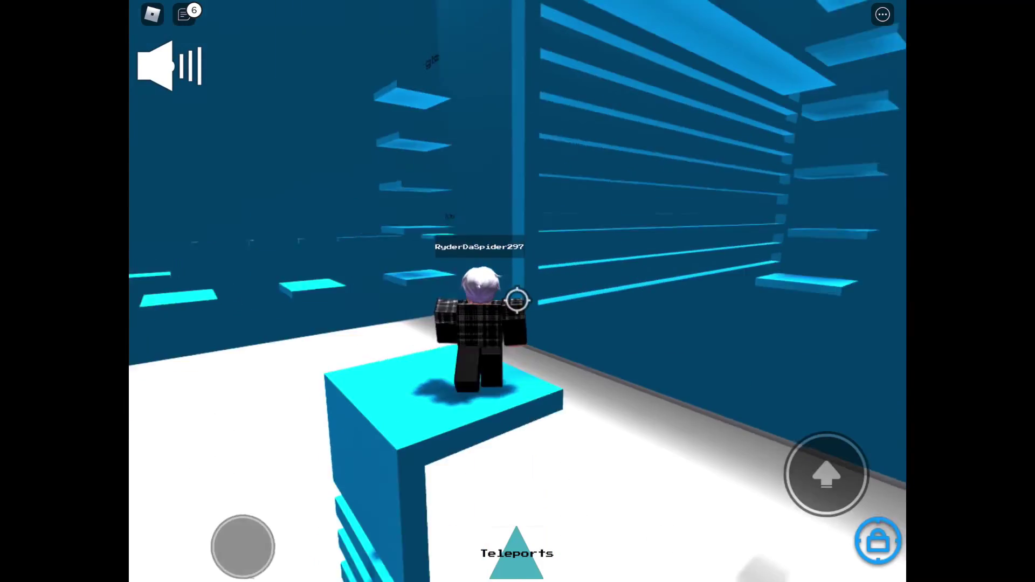
left_click_drag(615, 339, 777, 347)
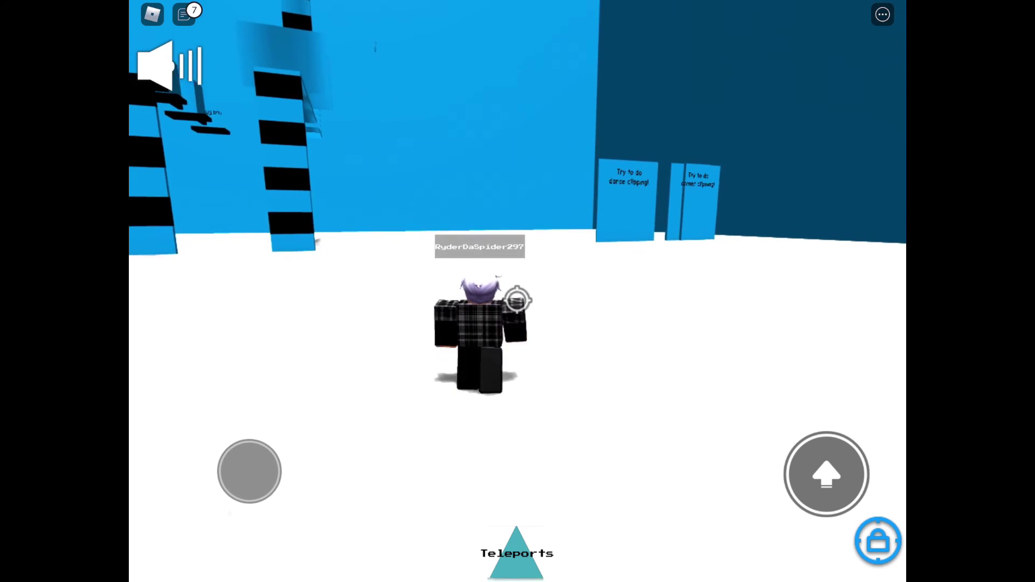
Disable shift lock and walk past the blue buildings to the black star pad
left_click_drag(240, 468, 237, 446)
left_click(877, 540)
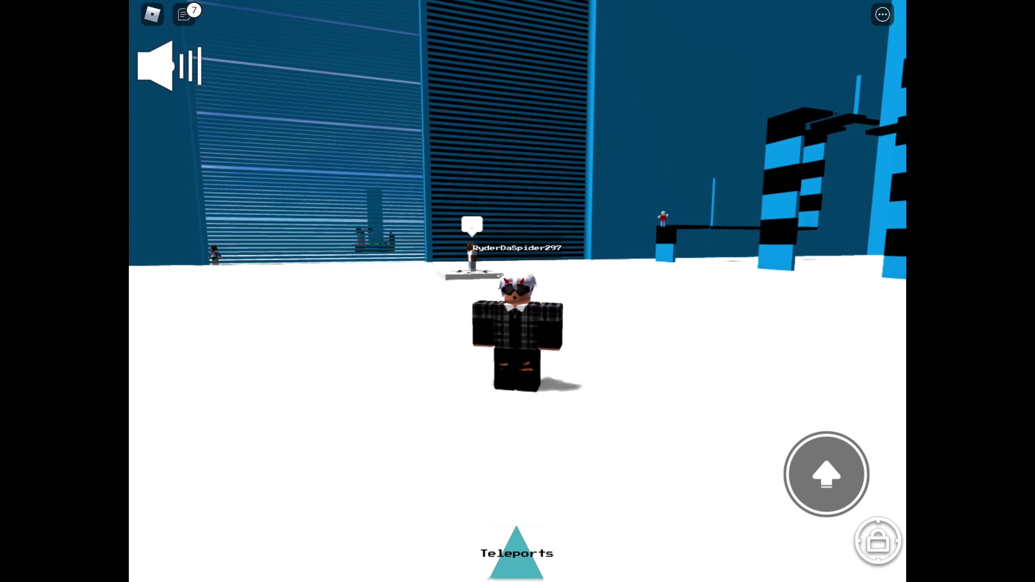
mouse_move(225, 493)
left_mouse_down()
mouse_move(197, 490)
mouse_move(203, 543)
mouse_move(234, 550)
mouse_move(184, 541)
left_mouse_up()
mouse_move(231, 566)
left_mouse_down()
mouse_move(221, 485)
mouse_move(246, 434)
mouse_move(273, 478)
mouse_move(257, 444)
mouse_move(270, 457)
mouse_move(247, 507)
mouse_move(238, 462)
mouse_move(211, 460)
mouse_move(199, 494)
left_mouse_up()
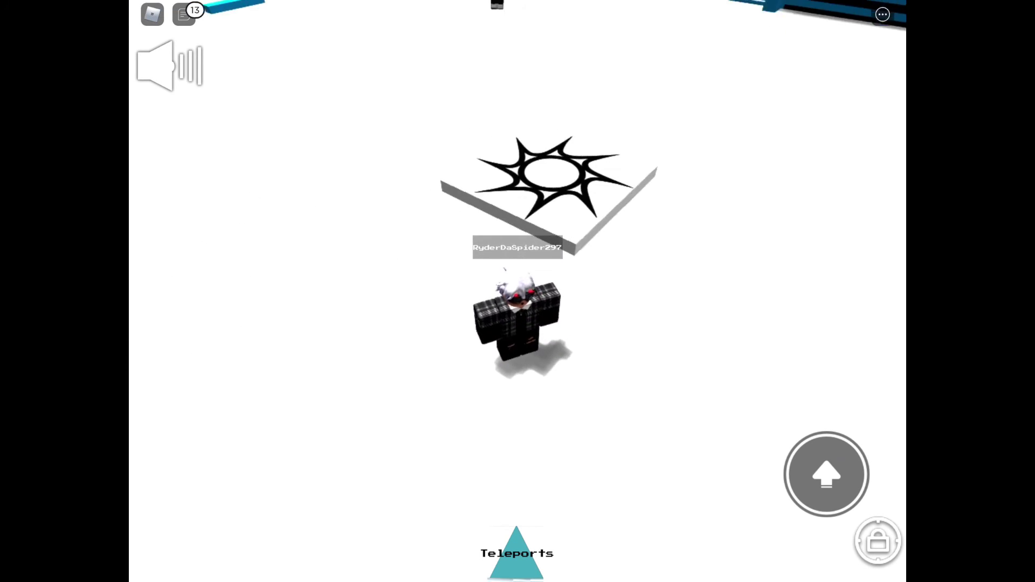
Walk off the star pad and bring the camera around to the avatar's front
left_click_drag(346, 310, 356, 300)
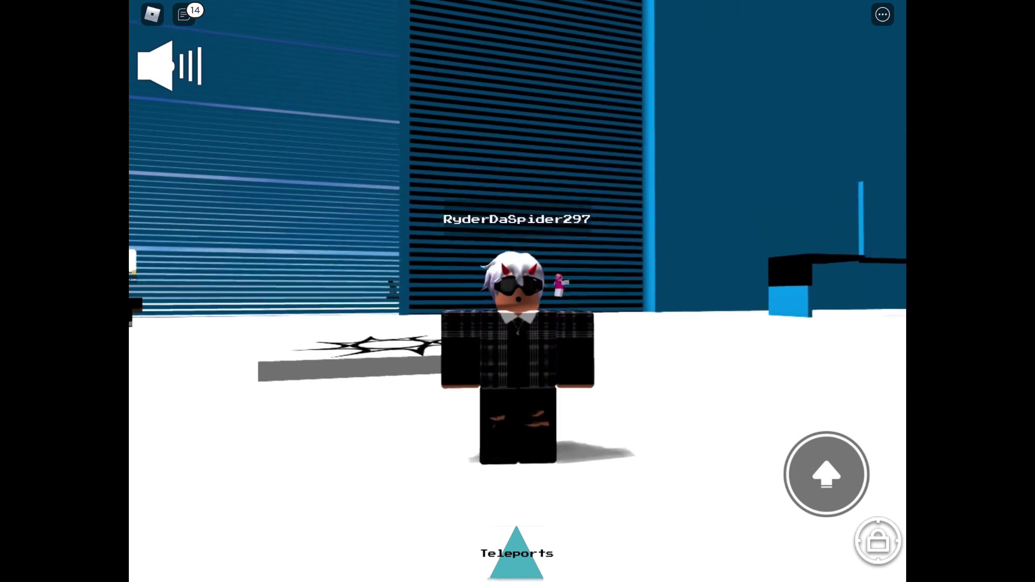
scroll(518, 324, "up", 2)
scroll(518, 323, "down", 3)
scroll(517, 323, "up", 3)
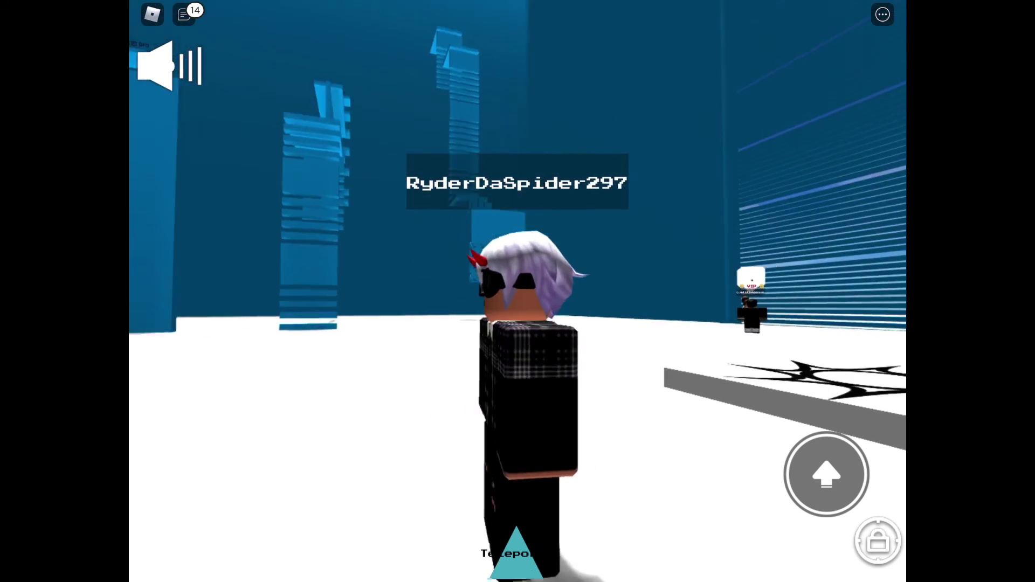
mouse_move(231, 465)
left_mouse_down()
mouse_move(242, 397)
mouse_move(201, 377)
left_mouse_up()
mouse_move(281, 469)
left_mouse_down()
mouse_move(271, 518)
mouse_move(202, 432)
mouse_move(211, 522)
mouse_move(228, 526)
left_mouse_up()
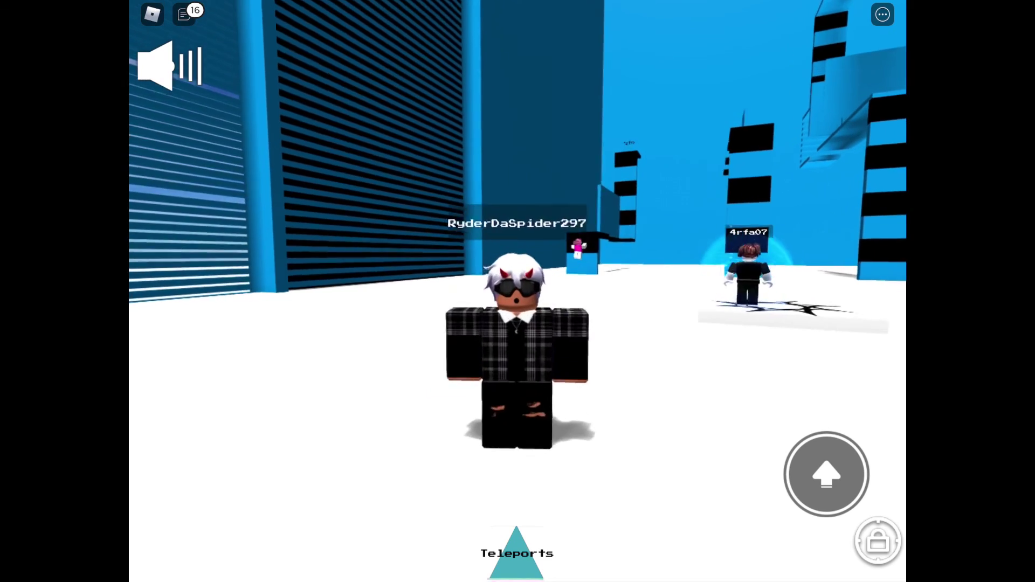
scroll(517, 323, "up", 2)
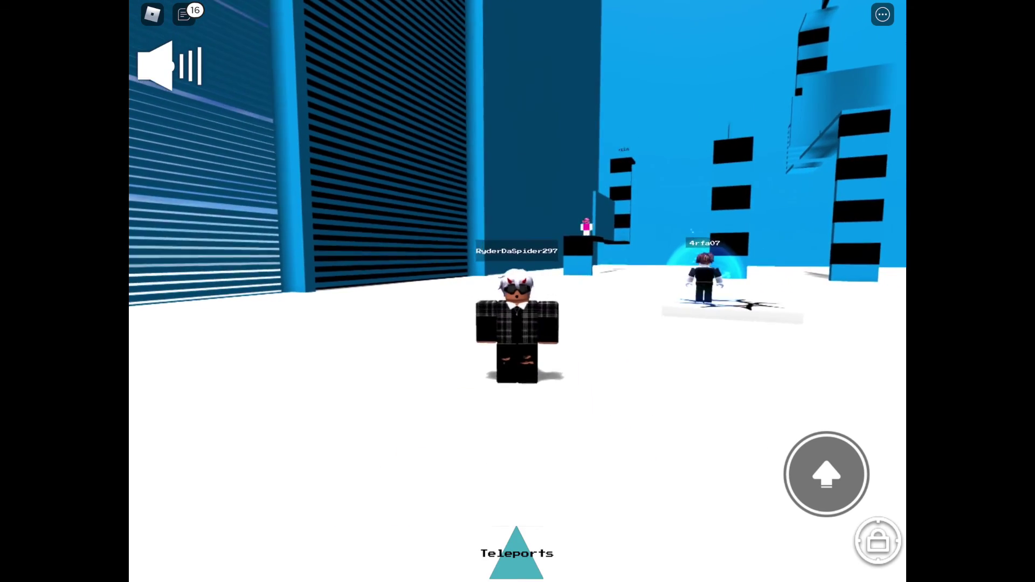
scroll(518, 324, "up", 3)
scroll(517, 323, "down", 2)
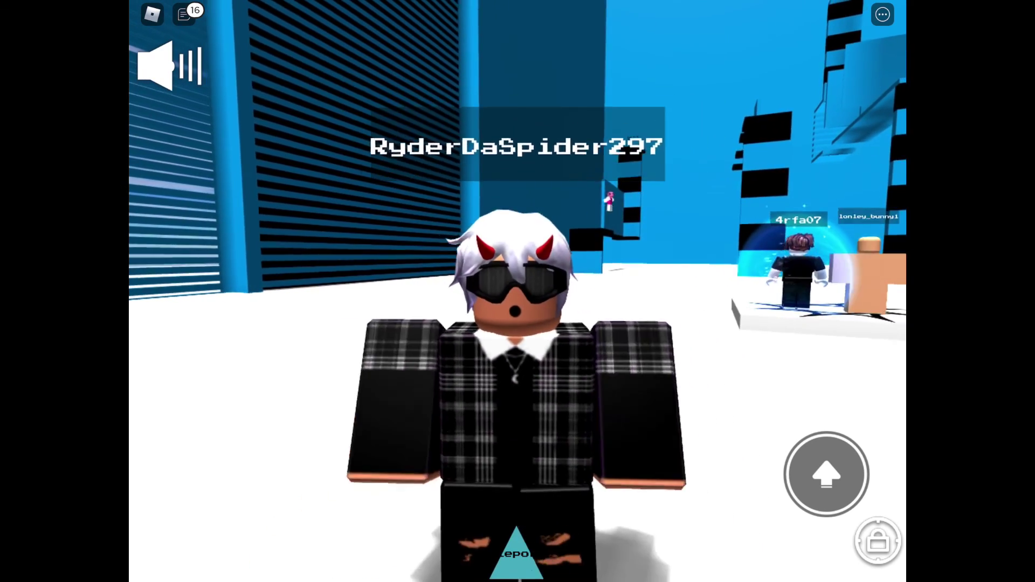
scroll(517, 324, "down", 1)
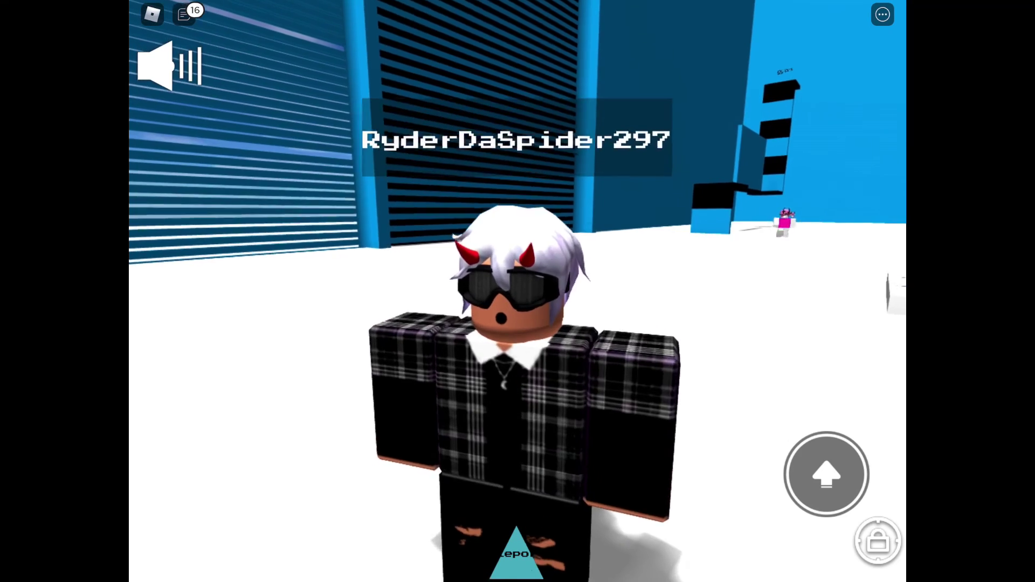
scroll(517, 324, "up", 2)
scroll(517, 324, "down", 2)
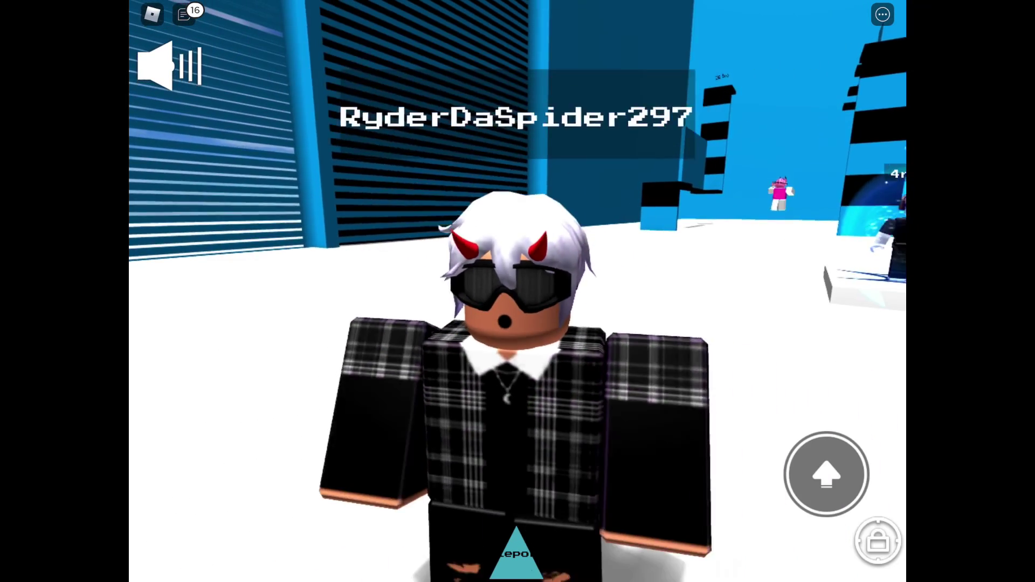
scroll(517, 323, "down", 1)
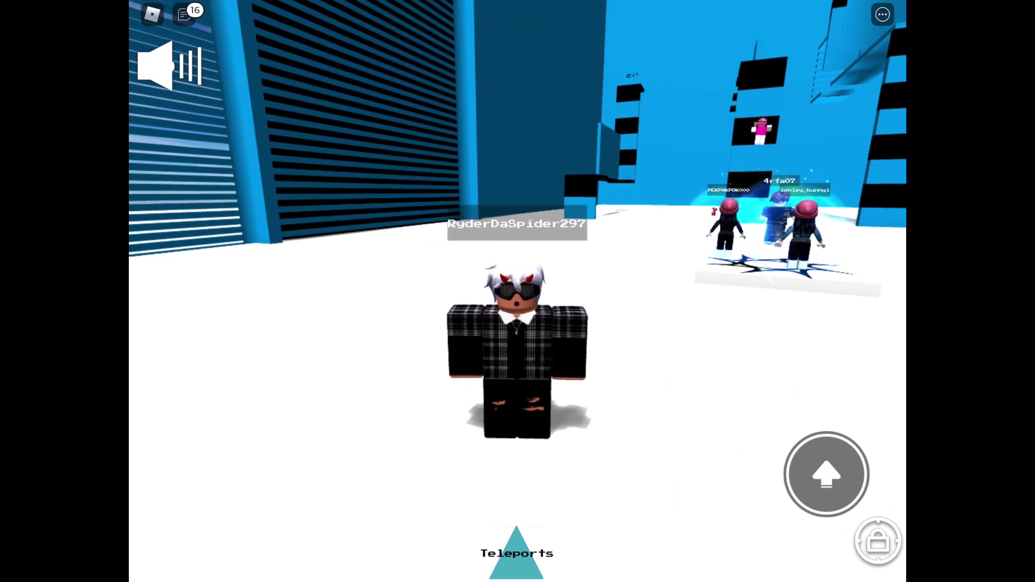